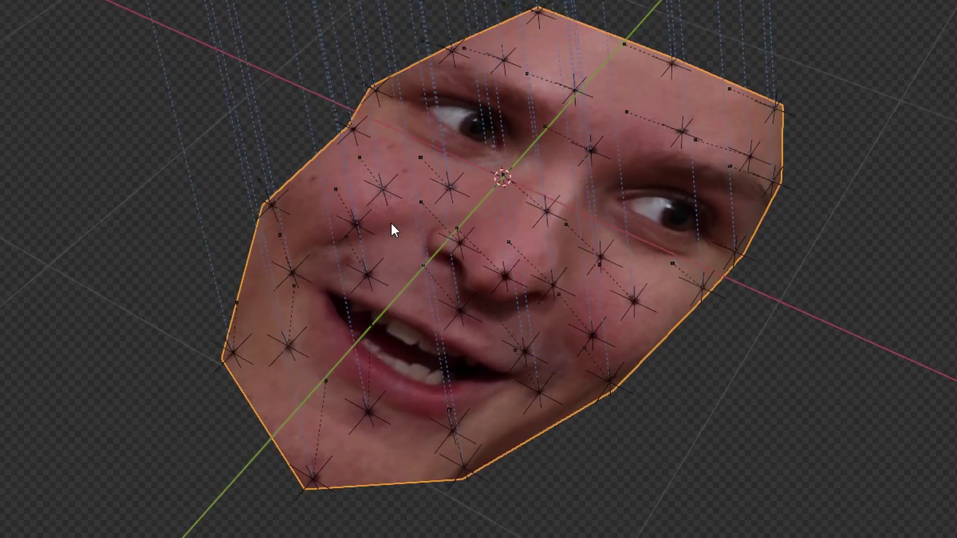
Load footage.MP4 (1920 x 1080, 59.94 fps, 1464 frames) into the Movie Clip Editor
{"action": "middle_click_drag", "start_coordinate": [391, 226], "coordinate": [302, 380]}
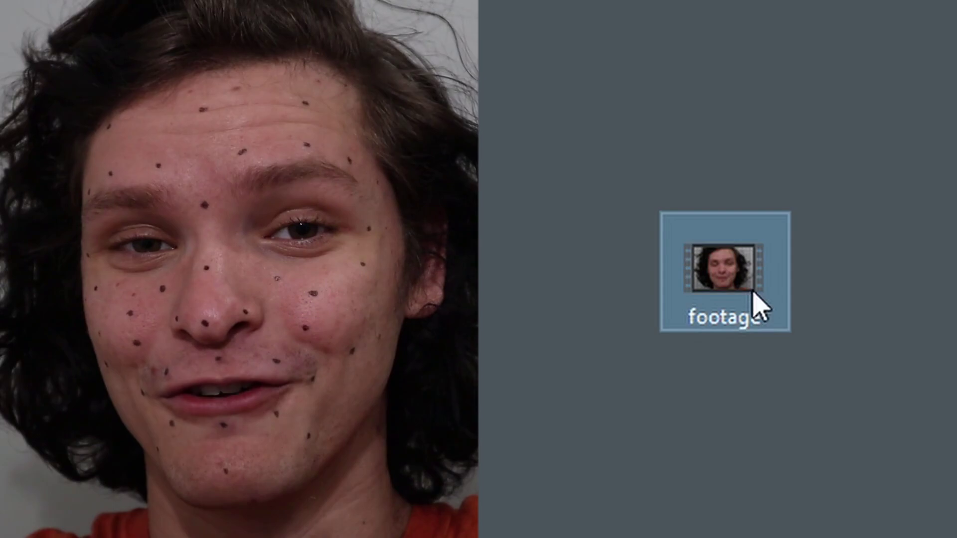
{"action": "left_click_drag", "start_coordinate": [494, 314], "coordinate": [517, 290]}
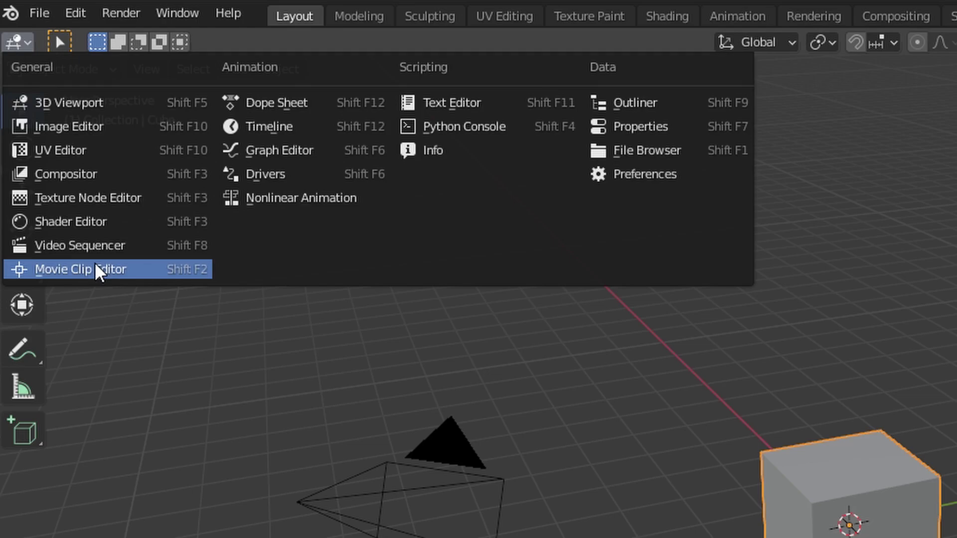
{"action": "left_click", "coordinate": [96, 267]}
{"action": "left_click_drag", "start_coordinate": [366, 6], "coordinate": [380, 91]}
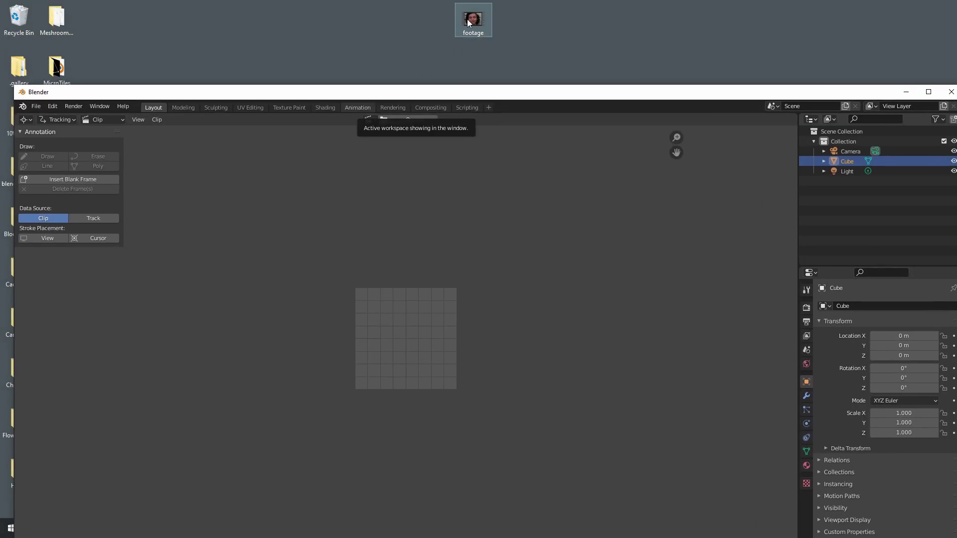
{"action": "left_click_drag", "start_coordinate": [468, 19], "coordinate": [461, 258]}
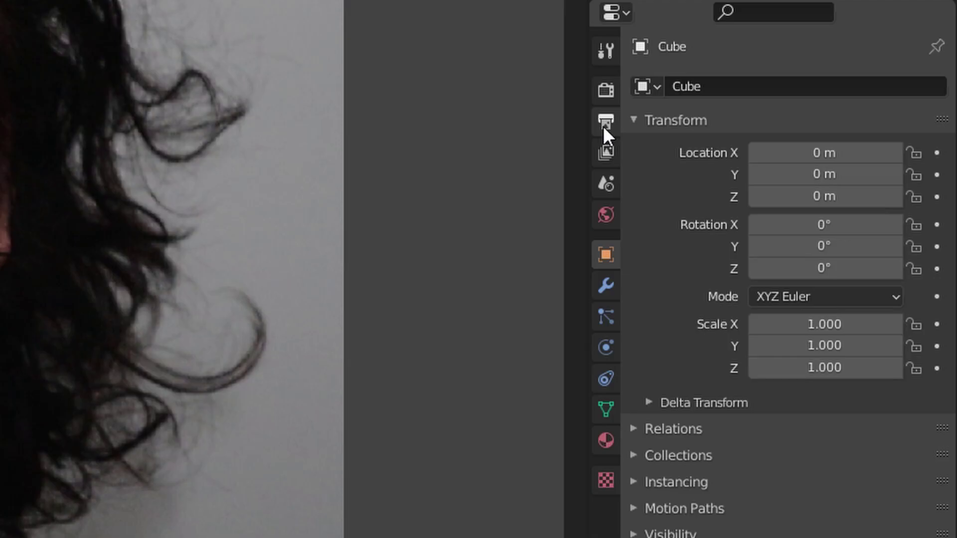
Set the scene frame rate to 59.94 fps in Output Properties
{"action": "left_click", "coordinate": [604, 124]}
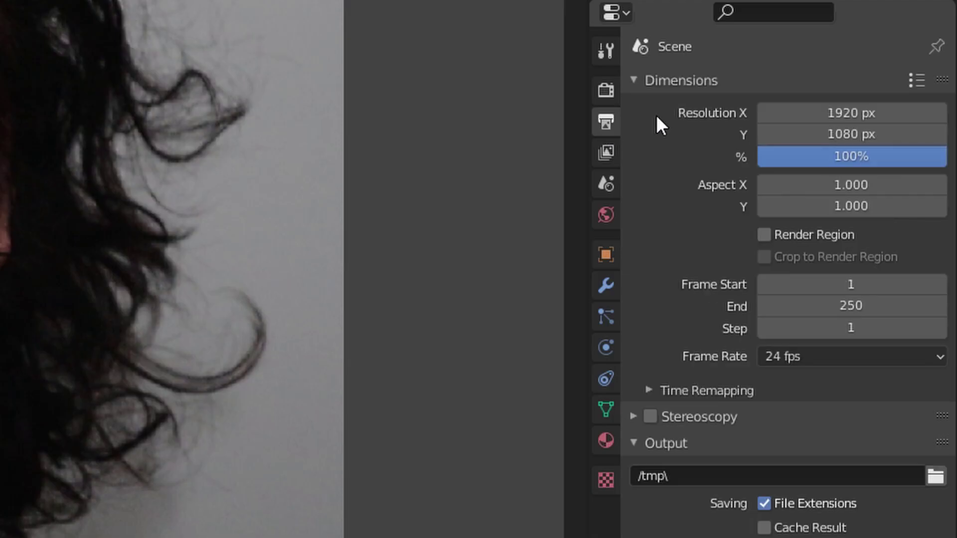
{"action": "left_click", "coordinate": [853, 358]}
{"action": "left_click", "coordinate": [852, 513]}
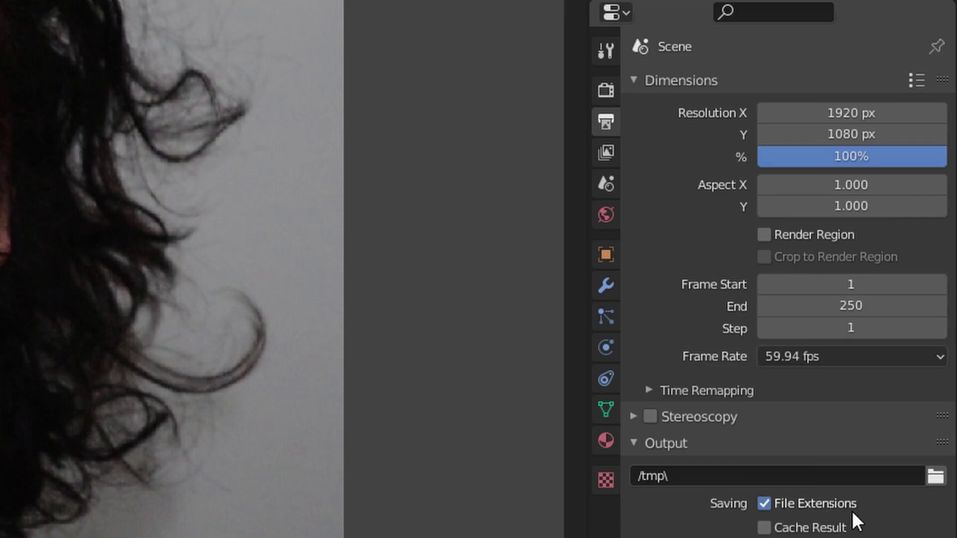
Set the Color Management view transform to Standard in Render Properties
{"action": "left_click", "coordinate": [609, 96]}
{"action": "left_click", "coordinate": [730, 519]}
{"action": "scroll", "coordinate": [764, 362], "scroll_direction": "down", "scroll_amount": 3}
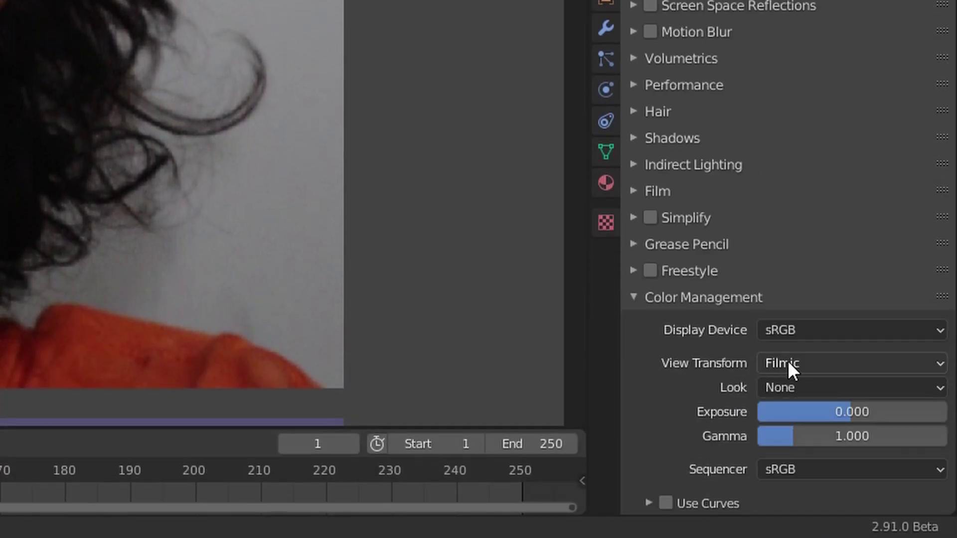
{"action": "left_click", "coordinate": [787, 363]}
{"action": "left_click", "coordinate": [786, 387]}
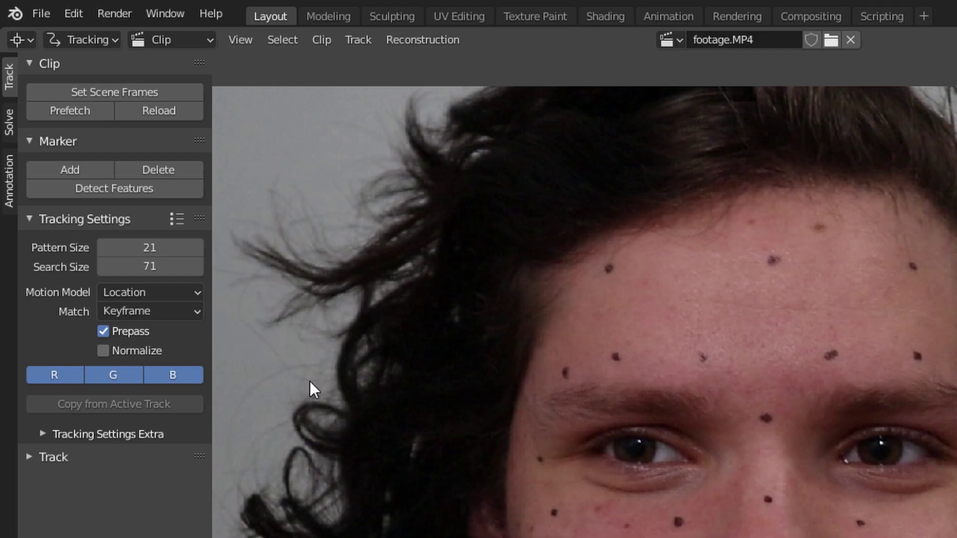
Enable Normalize and track the face-dot markers forward through the footage with Ctrl+T
{"action": "left_click", "coordinate": [103, 350]}
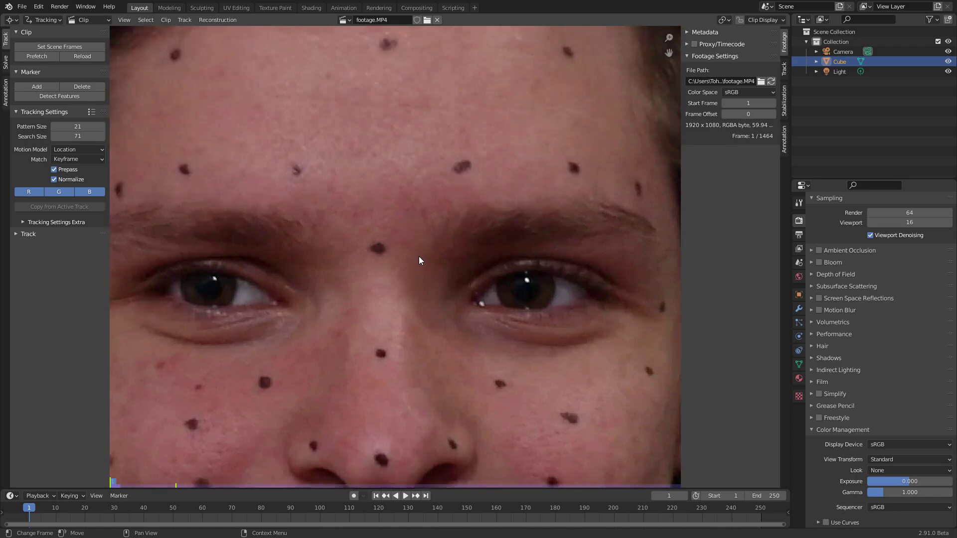
{"action": "scroll", "coordinate": [421, 260], "scroll_direction": "up", "scroll_amount": 2}
{"action": "scroll", "coordinate": [306, 187], "scroll_direction": "up", "scroll_amount": 2}
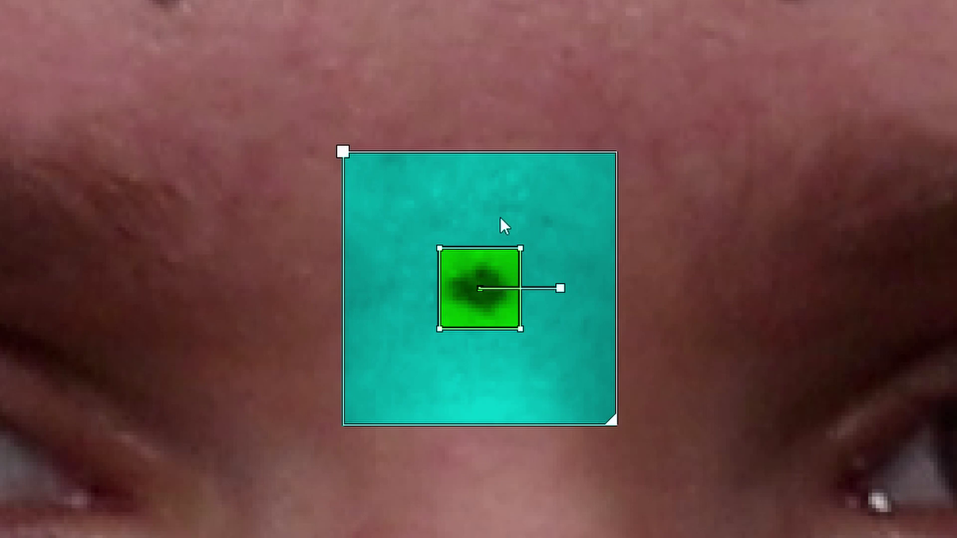
{"action": "key", "text": "ctrl+t"}
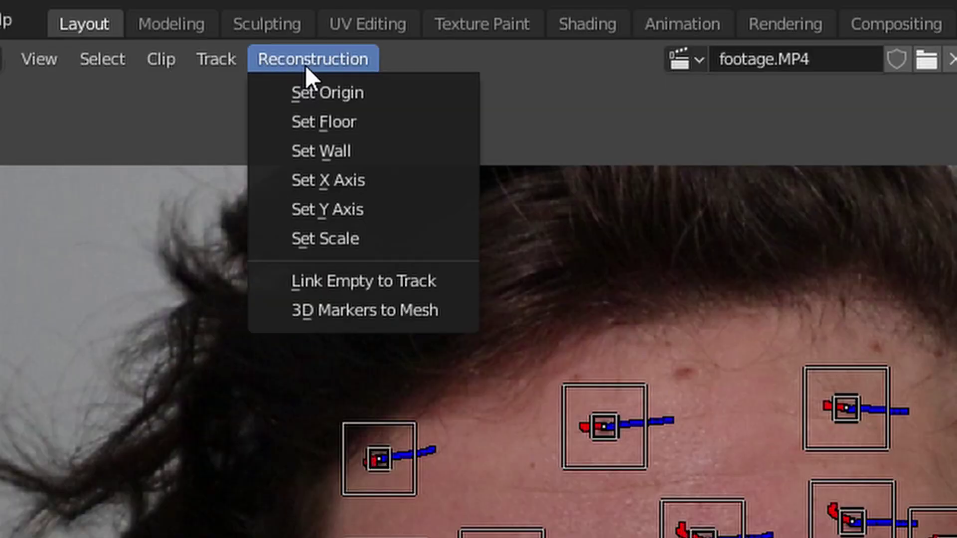
Link an empty to every tracked marker, creating Track through Track.036
{"action": "left_click", "coordinate": [403, 286]}
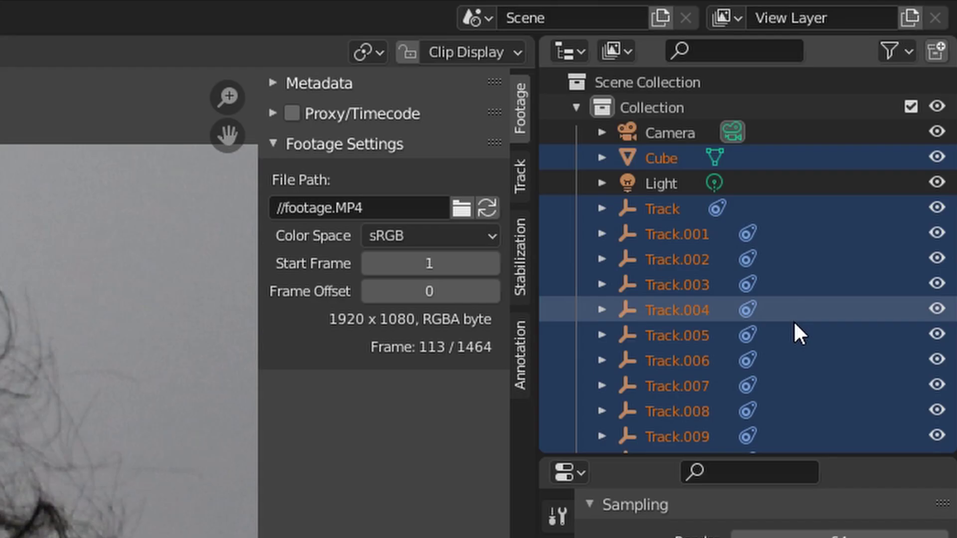
{"action": "scroll", "coordinate": [767, 343], "scroll_direction": "down", "scroll_amount": 10}
{"action": "scroll", "coordinate": [755, 378], "scroll_direction": "up", "scroll_amount": 10}
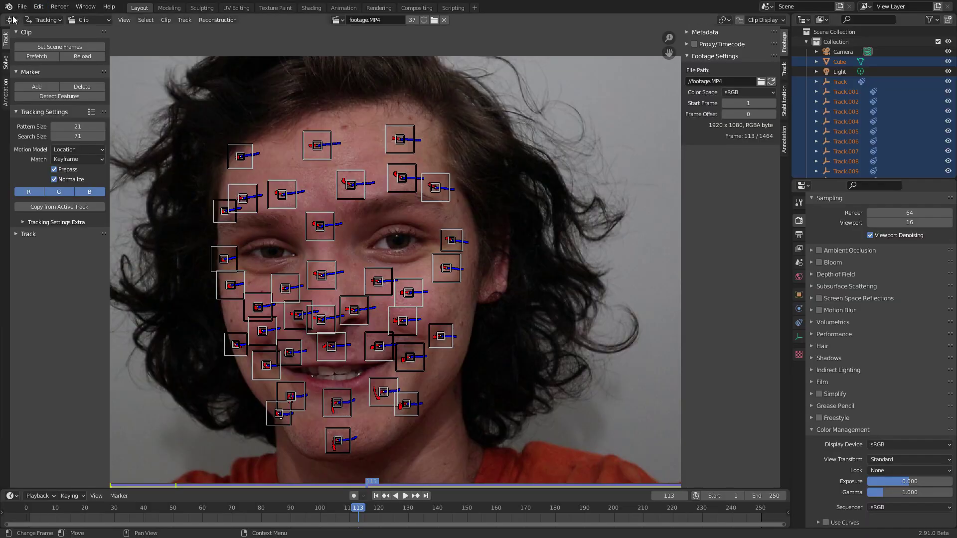
{"action": "left_click", "coordinate": [11, 19]}
In the 3D viewport, reset the camera to the origin, raise it to 7.11 m, and view through it
{"action": "left_click", "coordinate": [30, 48]}
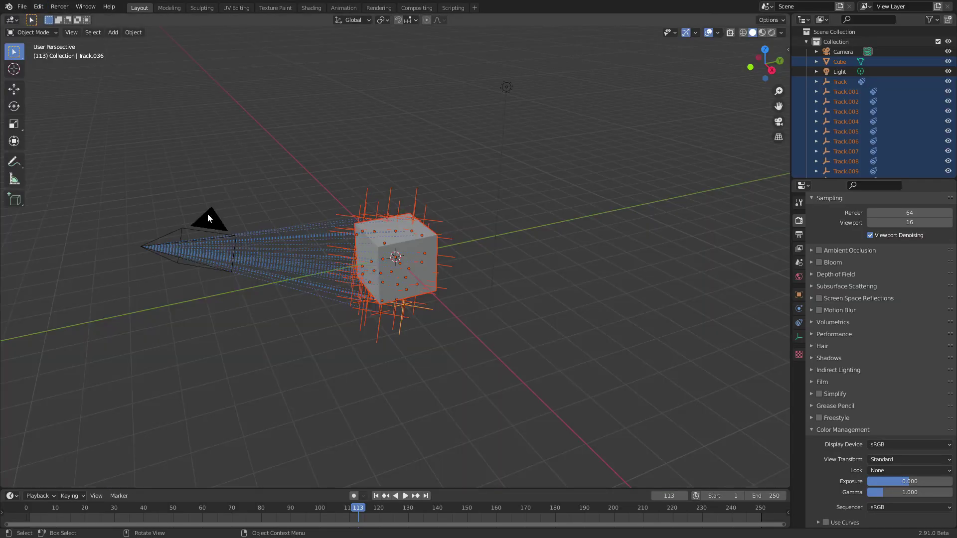
{"action": "left_click", "coordinate": [207, 218]}
{"action": "key", "text": "g"}
{"action": "left_click", "coordinate": [282, 156]}
{"action": "type", "text": "n"}
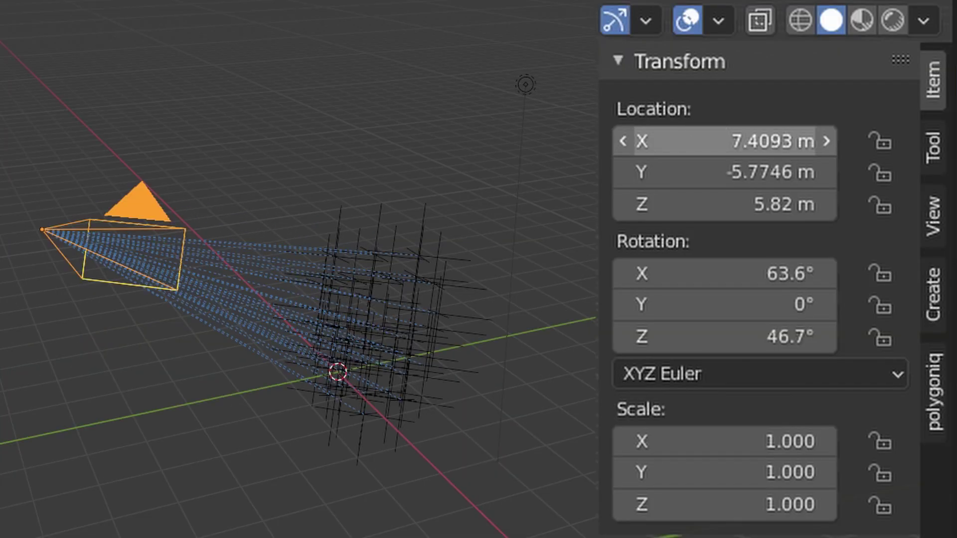
{"action": "type", "text": "0"}
{"action": "key", "text": "Return"}
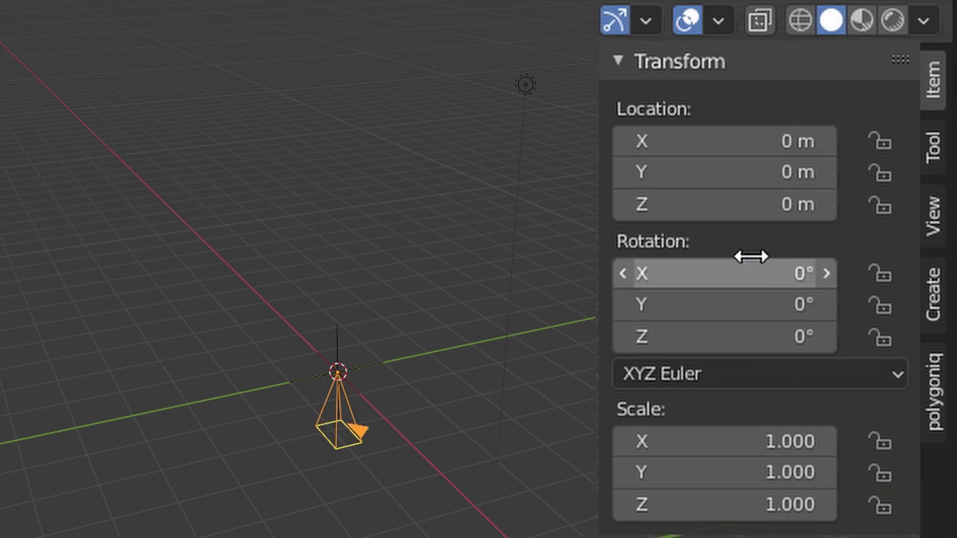
{"action": "left_click_drag", "start_coordinate": [722, 204], "coordinate": [600, 264]}
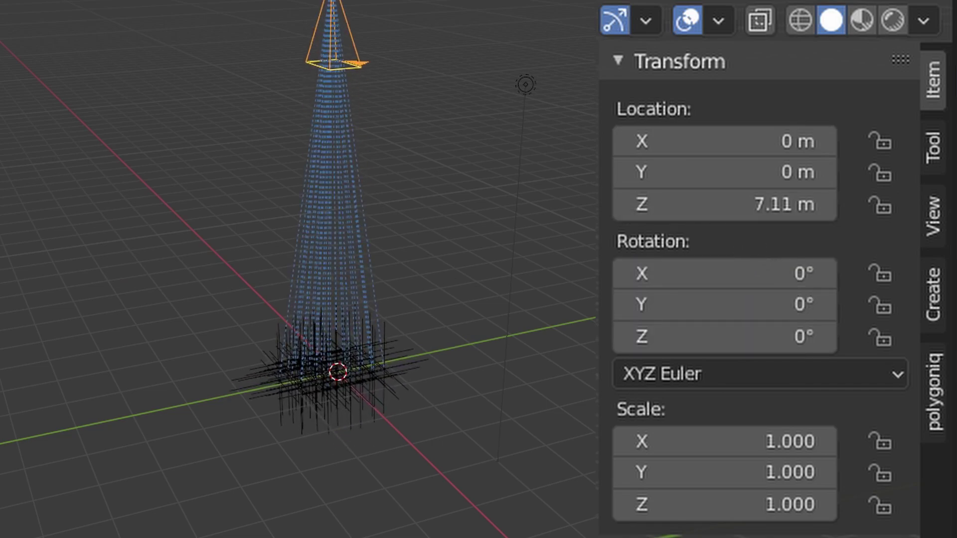
{"action": "key", "text": "KP_0"}
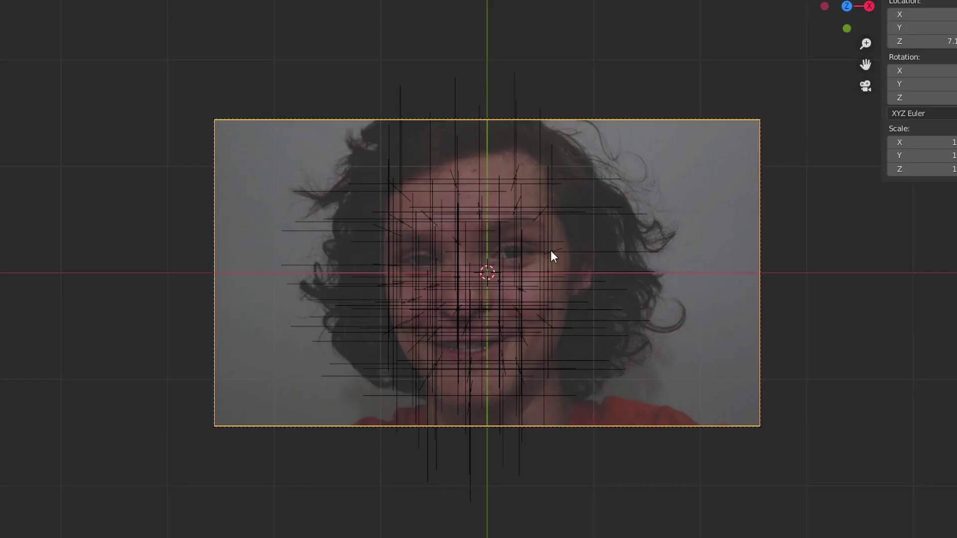
{"action": "scroll", "coordinate": [551, 250], "scroll_direction": "up", "scroll_amount": 2}
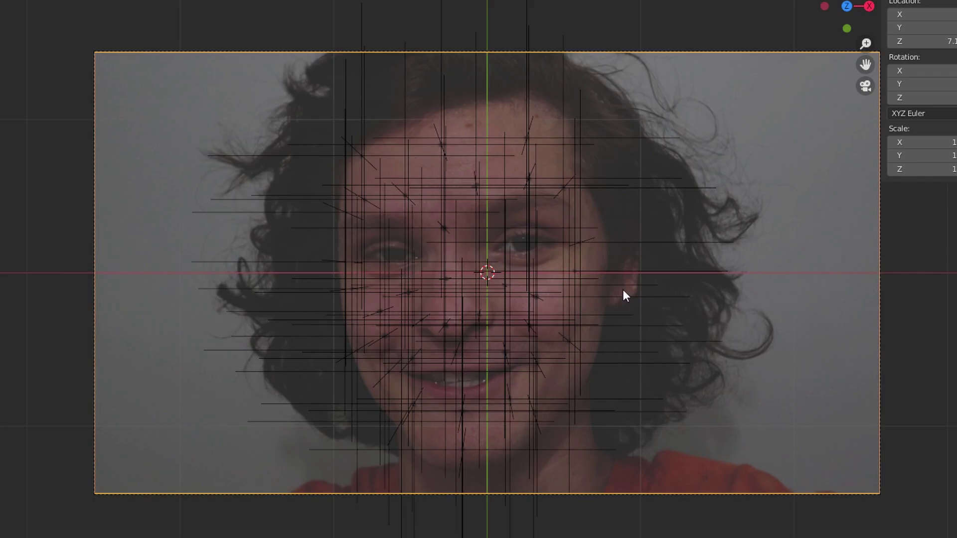
Select all tracker empties and scale them down to about 0.8 around Individual Origins
{"action": "left_click_drag", "start_coordinate": [710, 470], "coordinate": [106, 31]}
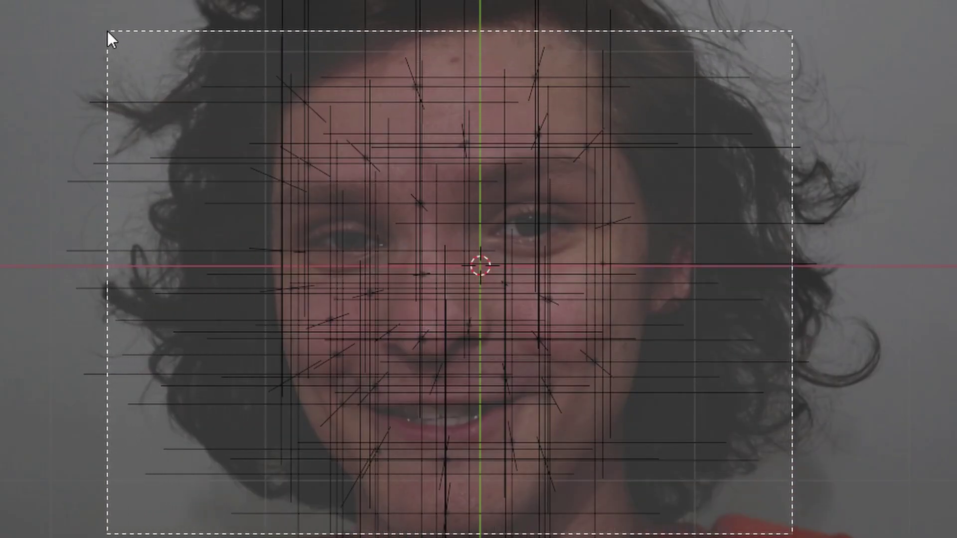
{"action": "left_click", "coordinate": [469, 0]}
{"action": "left_click", "coordinate": [427, 146]}
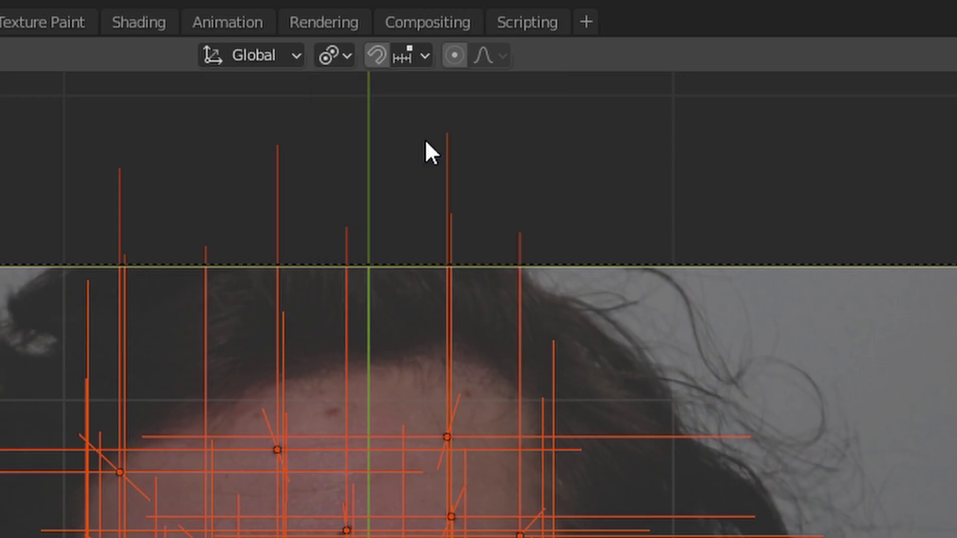
{"action": "key", "text": "s"}
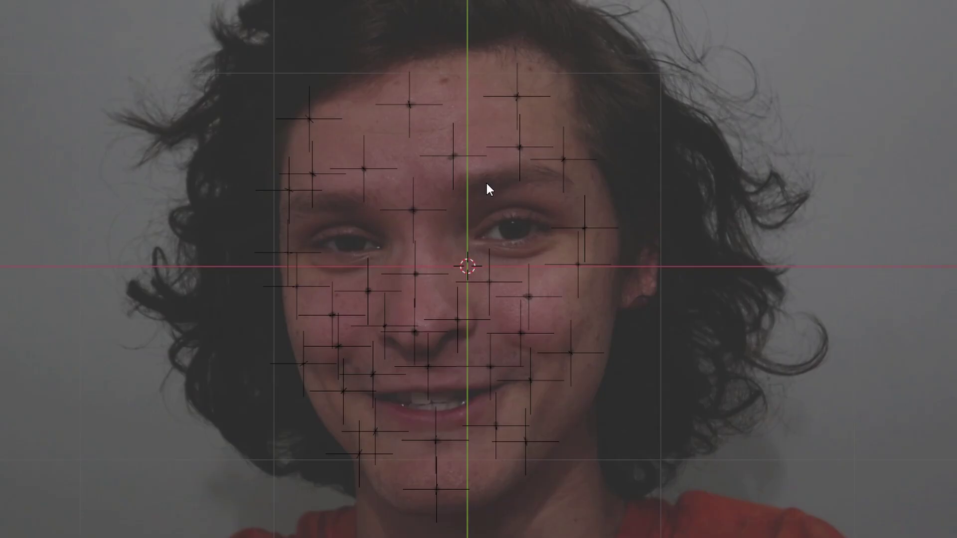
Bring up the Add menu for new objects
{"action": "key", "text": "shift+a"}
{"action": "mouse_move", "coordinate": [408, 200]}
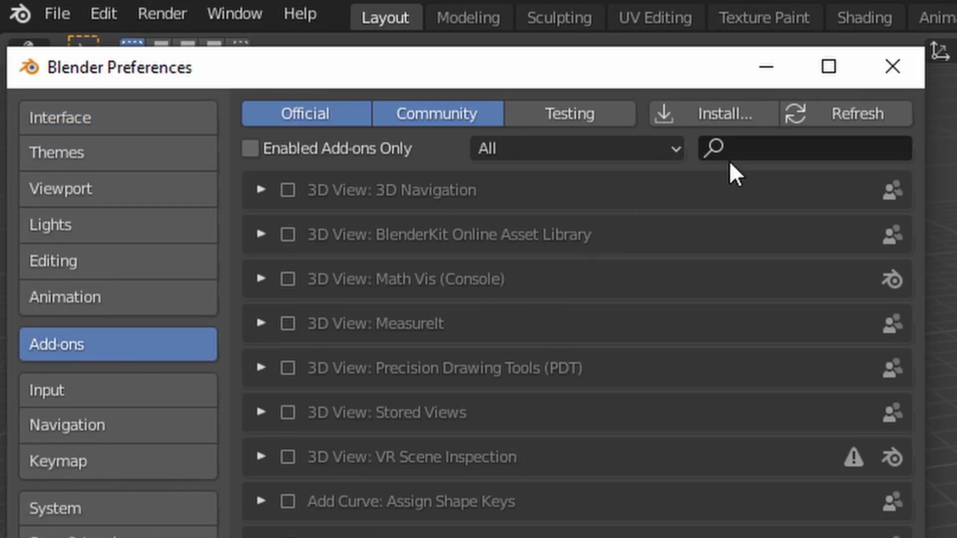
Search the add-ons for 'extra' and expand the matching add-on's details
{"action": "left_click", "coordinate": [742, 149]}
{"action": "type", "text": "extra"}
{"action": "left_click", "coordinate": [260, 189]}
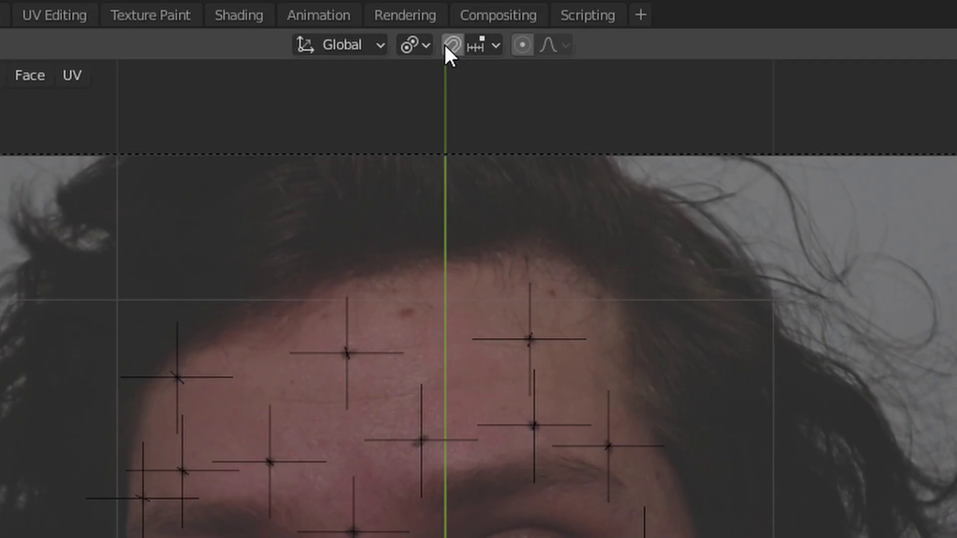
Set snapping to Vertex and move the single vertex onto a forehead empty
{"action": "left_click", "coordinate": [495, 46]}
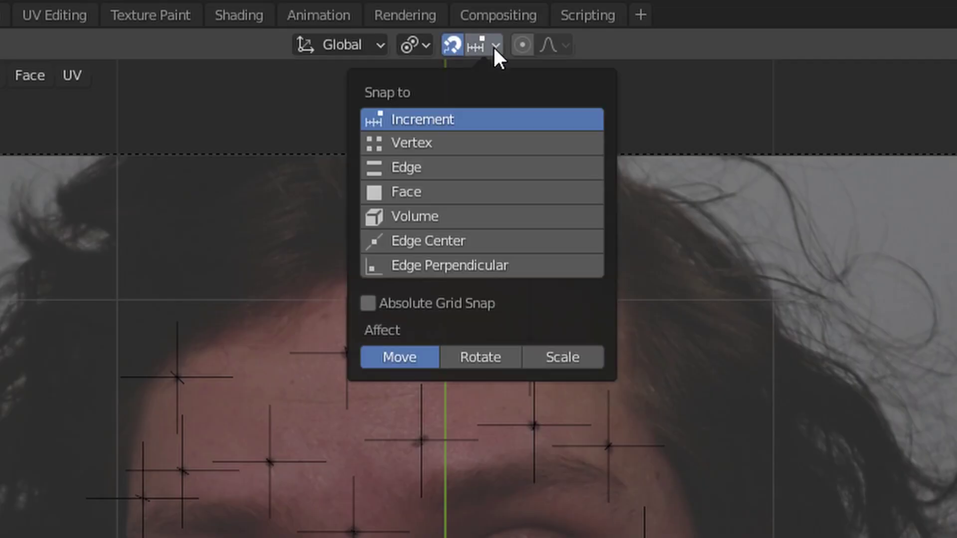
{"action": "left_click", "coordinate": [473, 143]}
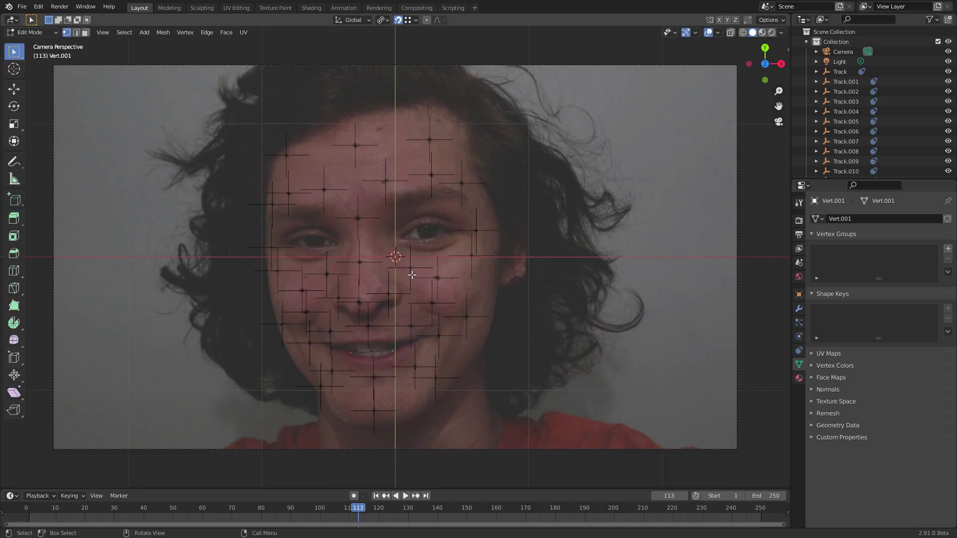
{"action": "key", "text": "g"}
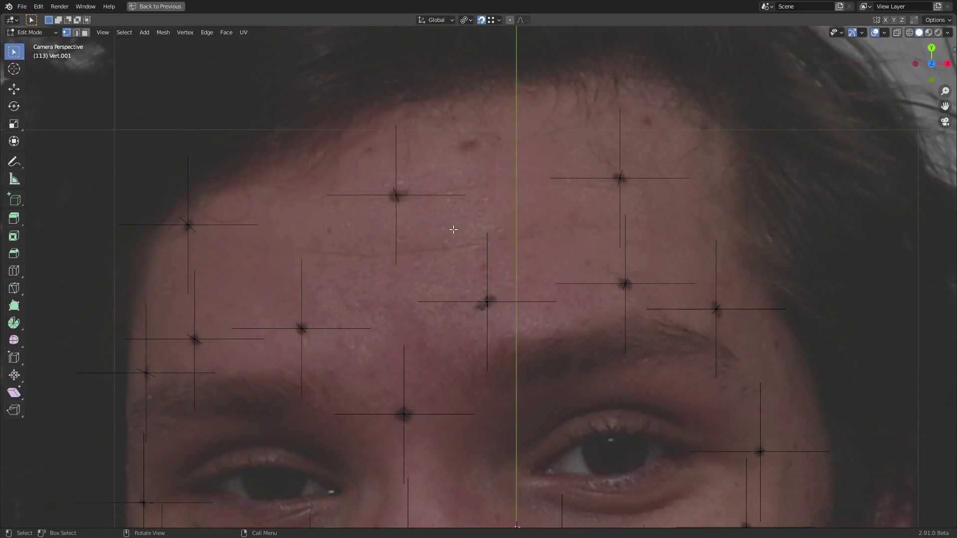
Fill a triangle between three marker vertices, then Convex Hull all vertices into a triangulated mesh
{"action": "left_click_drag", "start_coordinate": [517, 363], "coordinate": [298, 182]}
{"action": "key", "text": "f"}
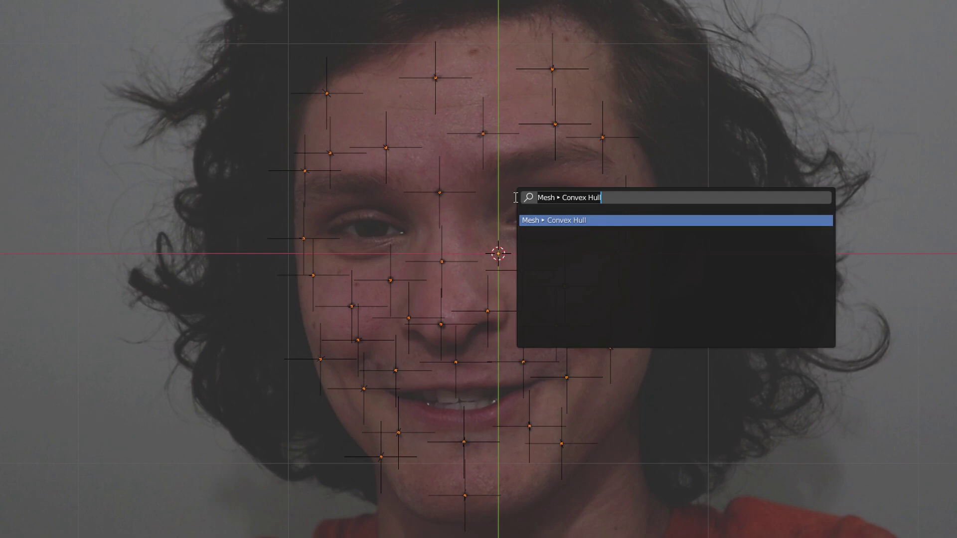
{"action": "key", "text": "Return"}
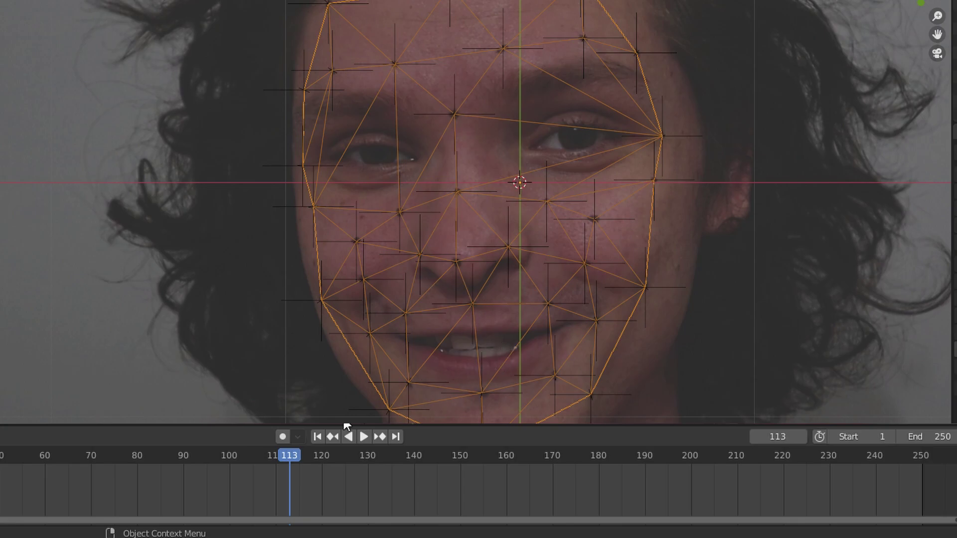
Hook a face-mesh vertex to its Track empty with Ctrl+H, then scrub to confirm it follows
{"action": "left_click_drag", "start_coordinate": [332, 464], "coordinate": [404, 461]}
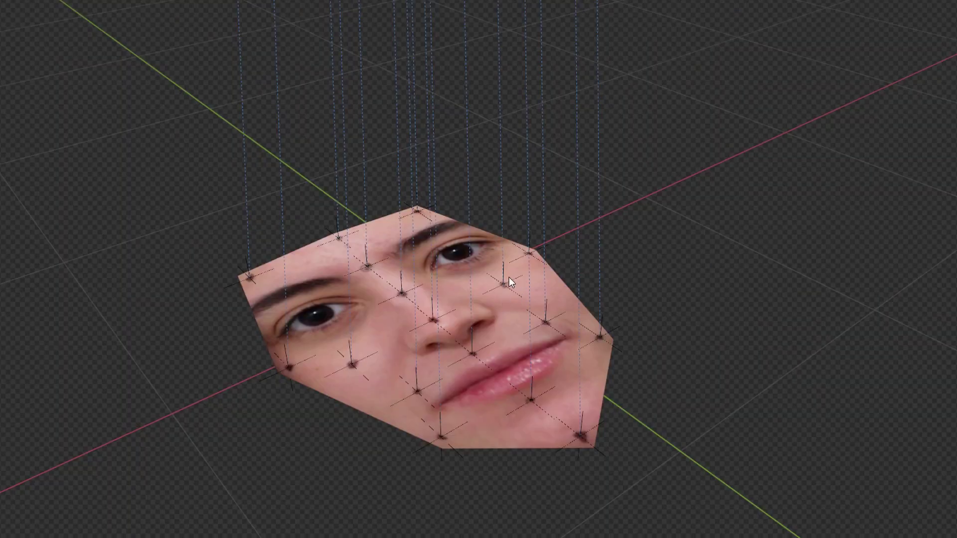
{"action": "middle_click_drag", "start_coordinate": [596, 310], "coordinate": [487, 309]}
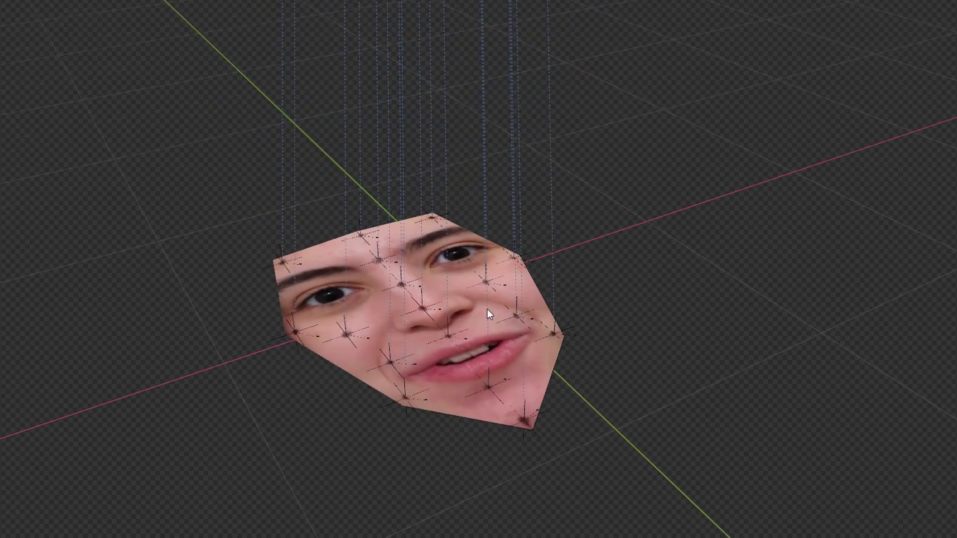
{"action": "scroll", "coordinate": [480, 292], "scroll_direction": "down", "scroll_amount": 5}
{"action": "scroll", "coordinate": [481, 292], "scroll_direction": "down", "scroll_amount": 3}
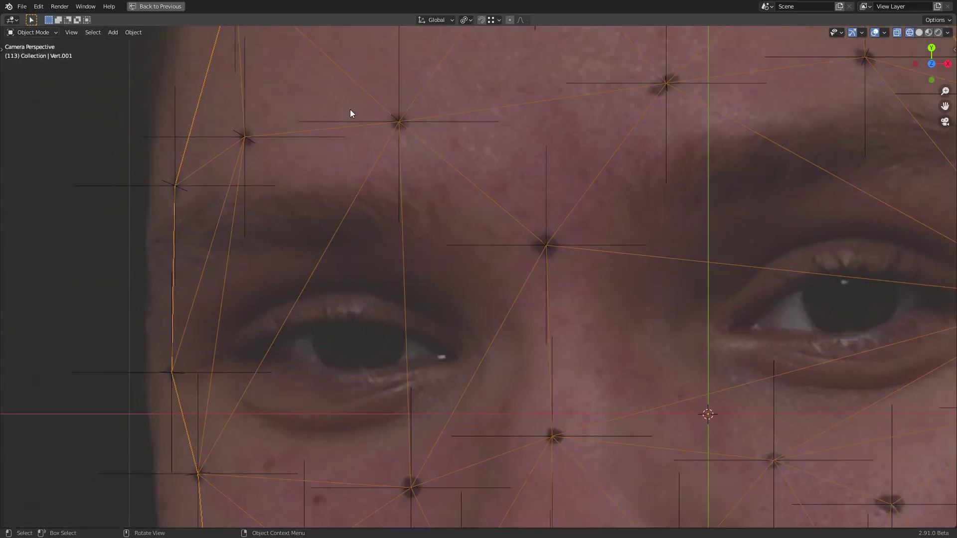
{"action": "scroll", "coordinate": [524, 310], "scroll_direction": "up", "scroll_amount": 3}
{"action": "key", "text": "Tab"}
{"action": "left_click_drag", "start_coordinate": [412, 242], "coordinate": [483, 182]}
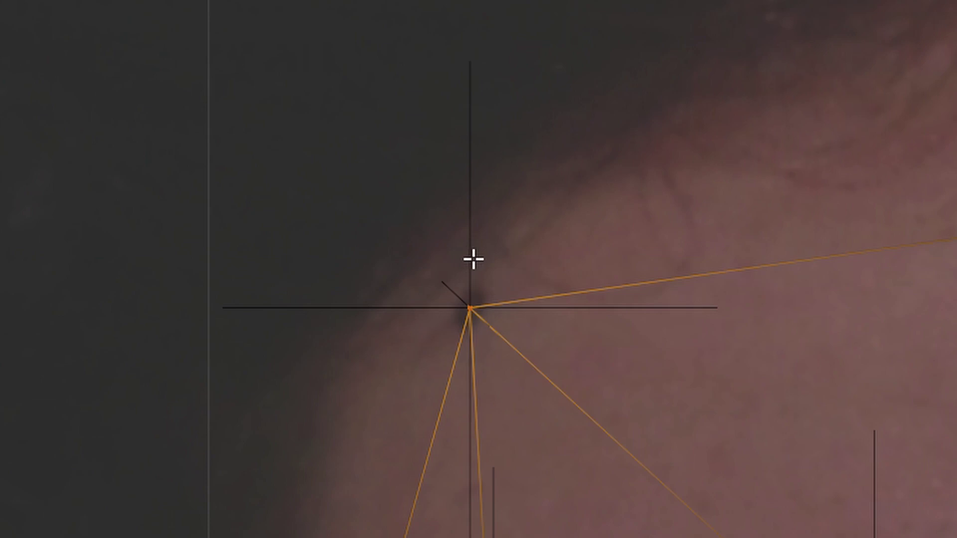
{"action": "key", "text": "ctrl+h"}
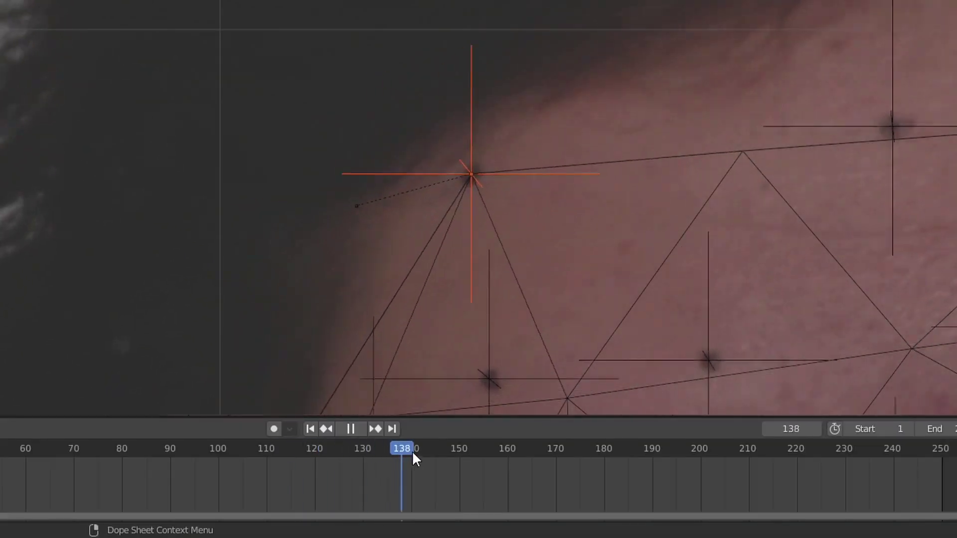
{"action": "left_click_drag", "start_coordinate": [412, 451], "coordinate": [309, 421]}
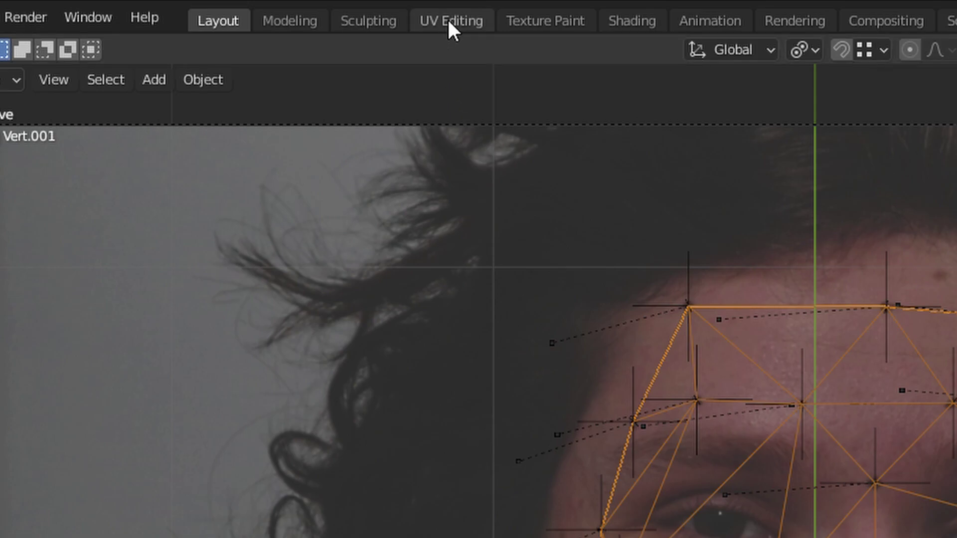
Unwrap the face mesh in the UV Editing workspace
{"action": "left_click", "coordinate": [448, 21]}
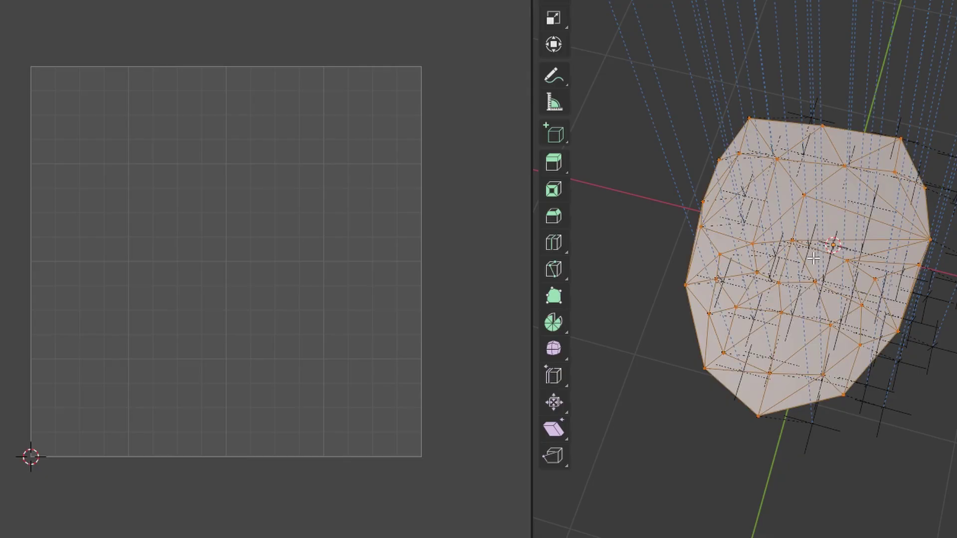
{"action": "key", "text": "u"}
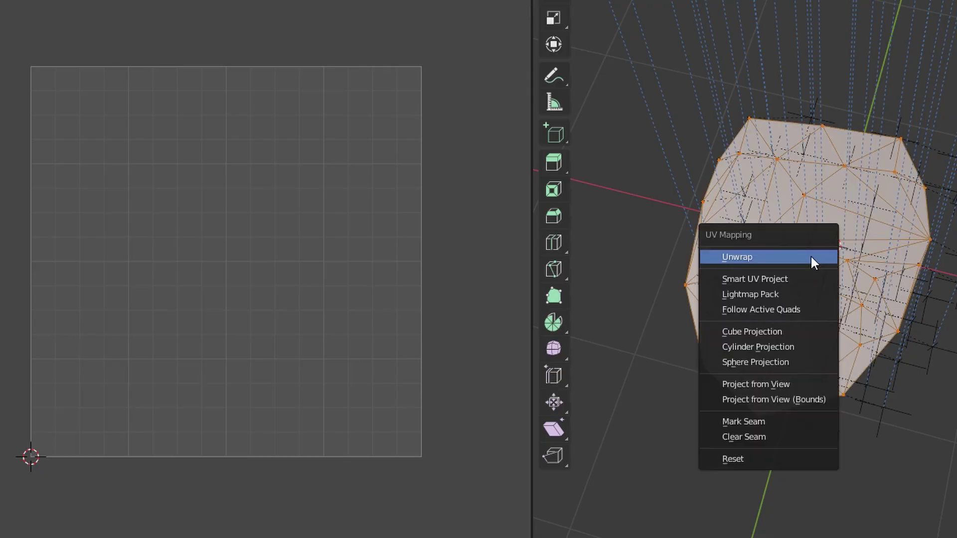
{"action": "left_click", "coordinate": [811, 258]}
Maximize the UV editor and scale the UVs to fill the texture square
{"action": "key", "text": "ctrl+space"}
{"action": "key", "text": "s"}
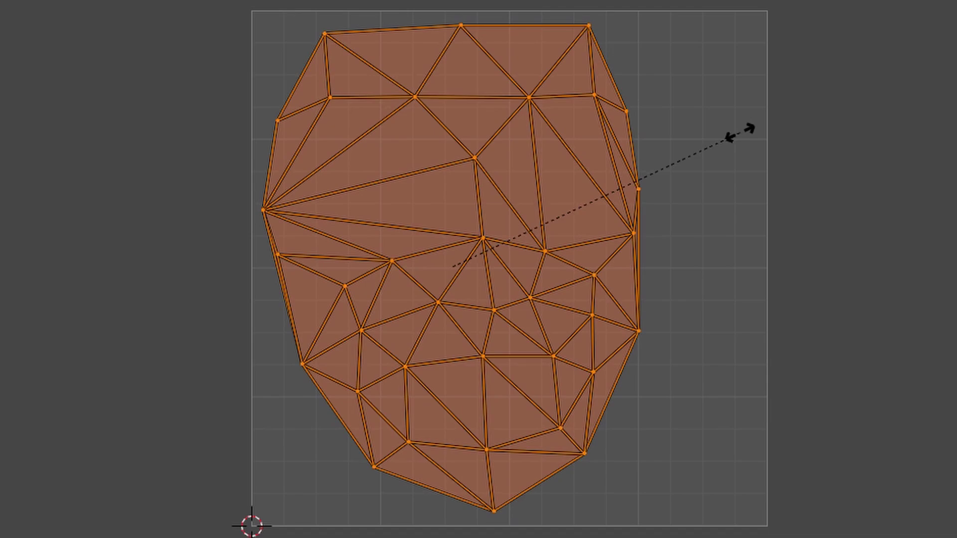
{"action": "key", "text": "Escape"}
{"action": "key", "text": "s"}
{"action": "left_click", "coordinate": [799, 151]}
{"action": "key", "text": "s"}
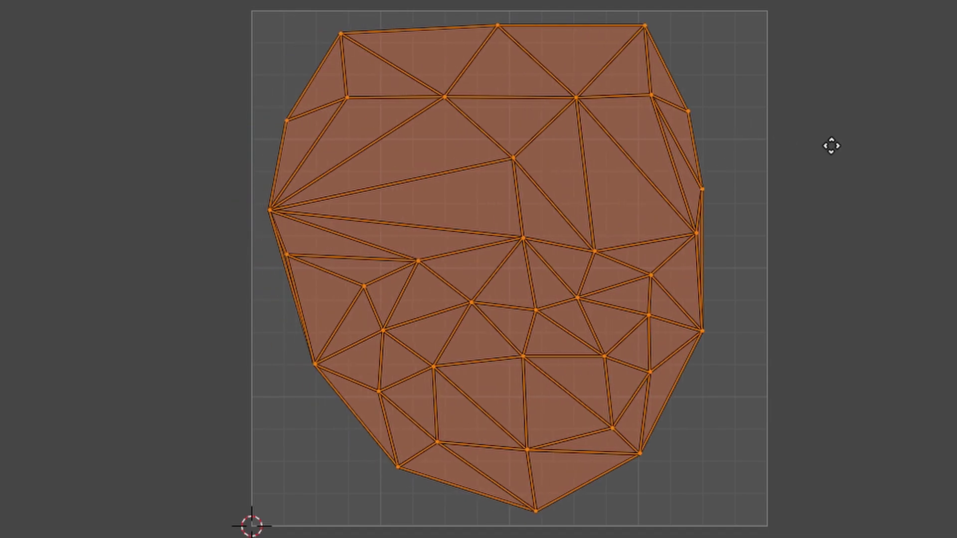
{"action": "left_click", "coordinate": [852, 154]}
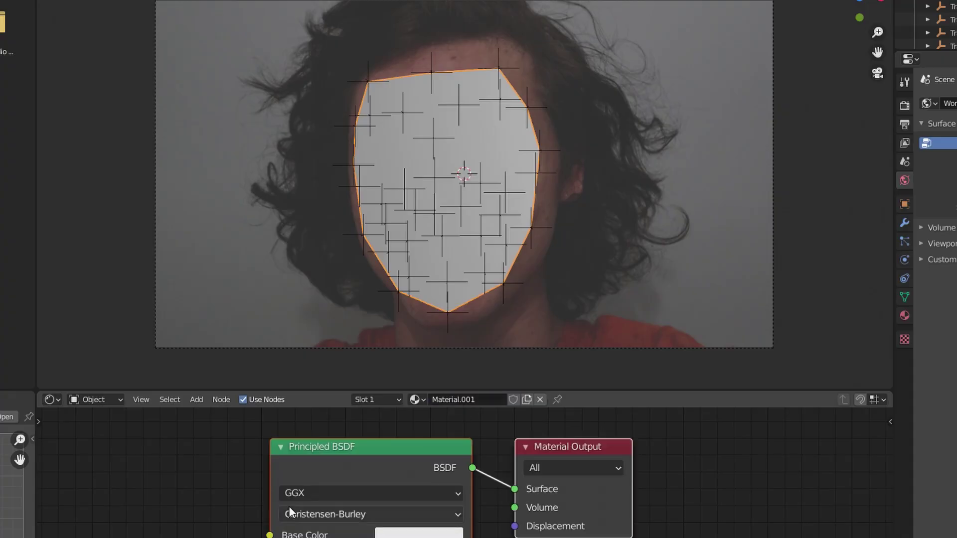
Link the Image Texture node's Color output to the shader Surface input so the photo textures the face mesh
{"action": "left_click_drag", "start_coordinate": [431, 467], "coordinate": [515, 480]}
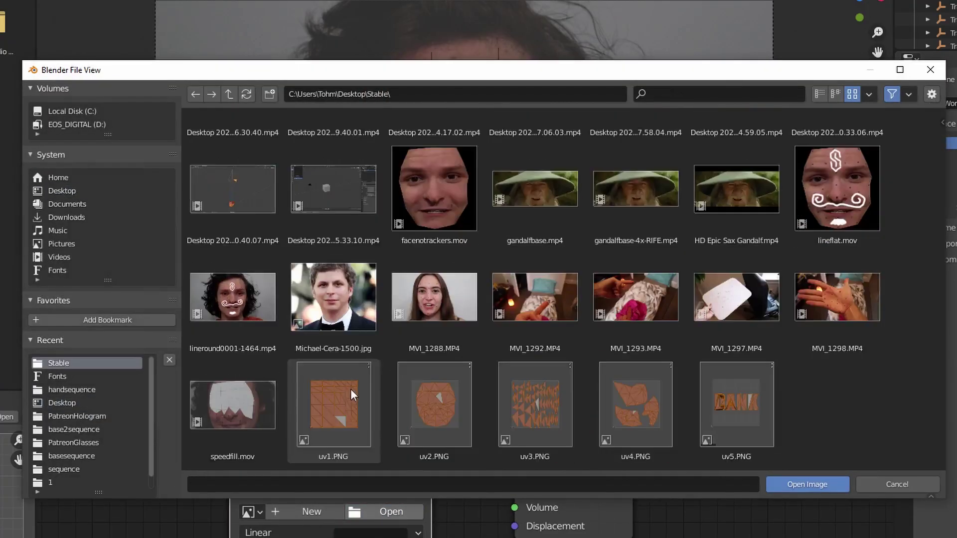